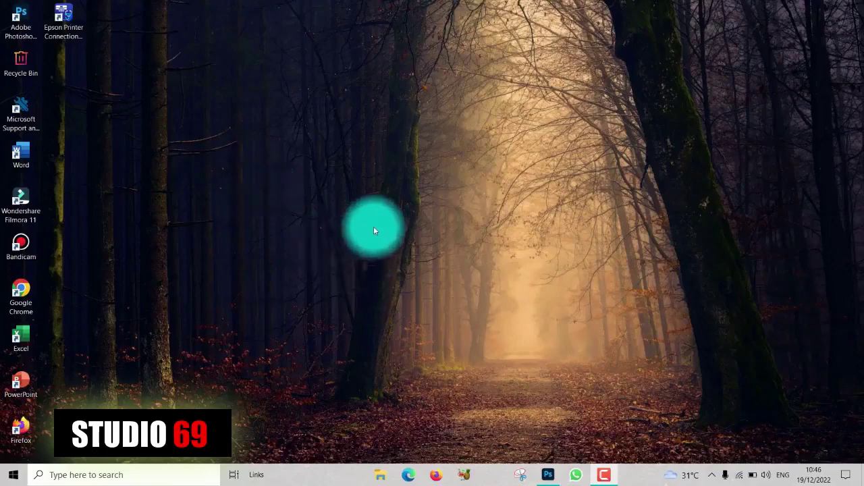
Step: Open the rice-field selfie photo from Downloads in Photoshop, passing it through Camera Raw
{"action": "left_click", "coordinate": [550, 477]}
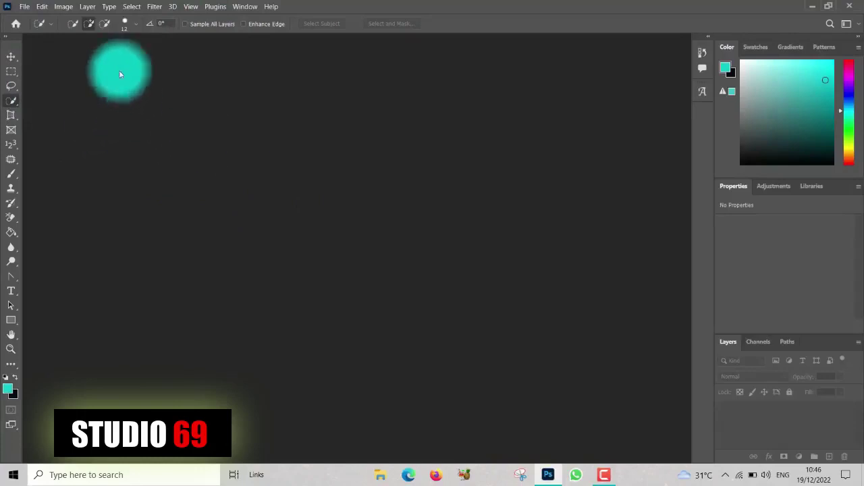
{"action": "left_click", "coordinate": [22, 7]}
{"action": "left_click", "coordinate": [29, 28]}
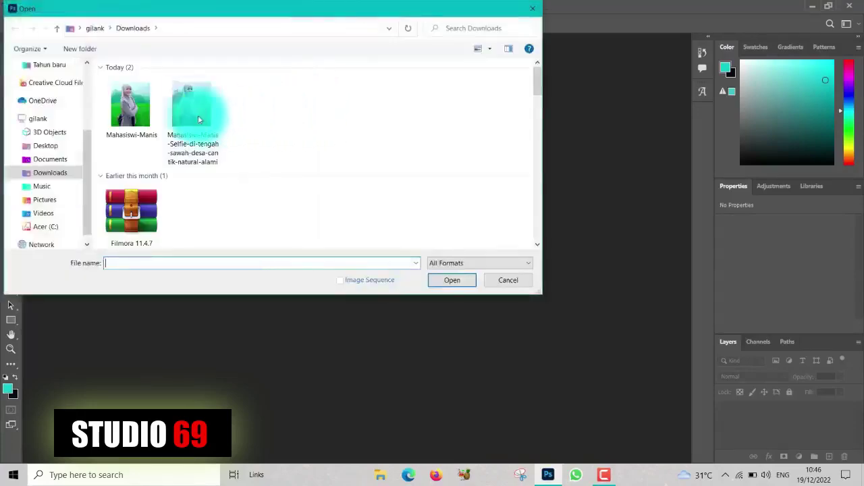
{"action": "left_click", "coordinate": [198, 113]}
{"action": "left_click", "coordinate": [451, 279]}
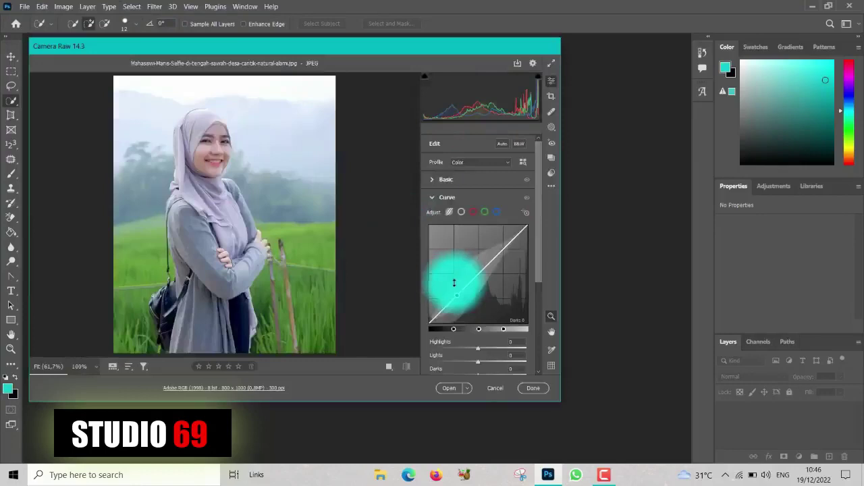
{"action": "left_click", "coordinate": [450, 389]}
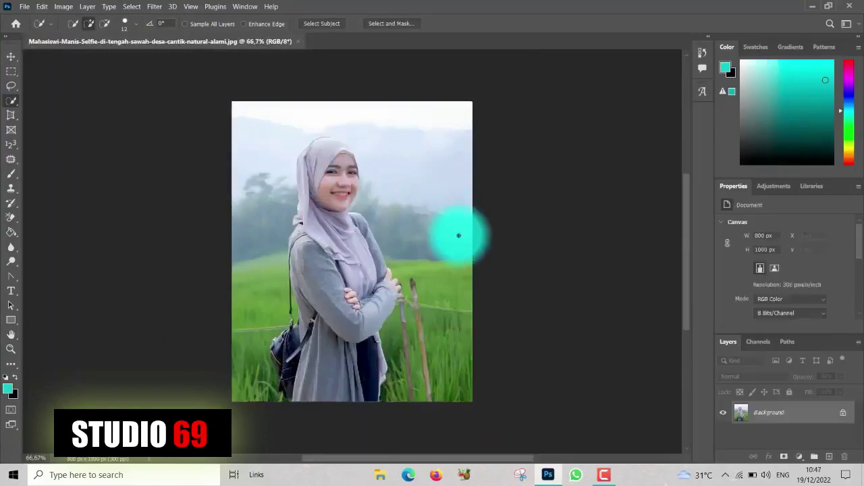
Step: Open the 800 × 1000 px portrait as a document, viewed and framed at 100% zoom
{"action": "mouse_move", "coordinate": [686, 239]}
{"action": "left_mouse_down"}
{"action": "mouse_move", "coordinate": [687, 260]}
{"action": "mouse_move", "coordinate": [656, 232]}
{"action": "left_mouse_up"}
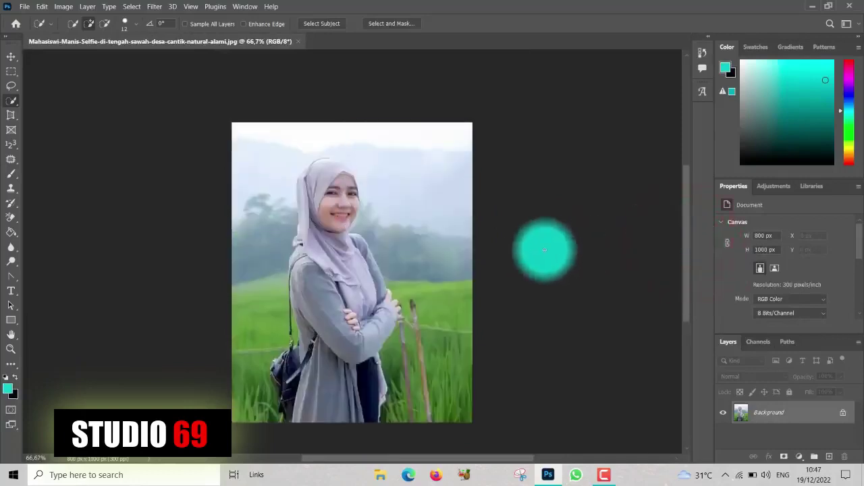
{"action": "key", "text": "ctrl+plus"}
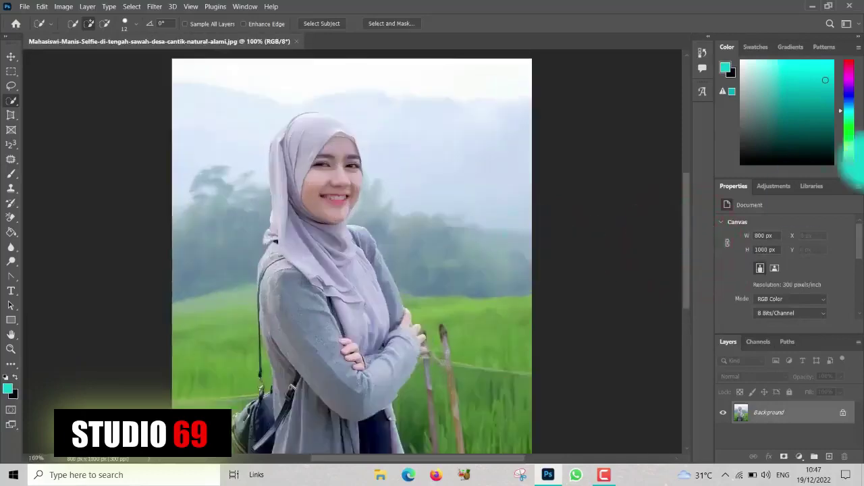
{"action": "left_click_drag", "start_coordinate": [684, 214], "coordinate": [687, 217]}
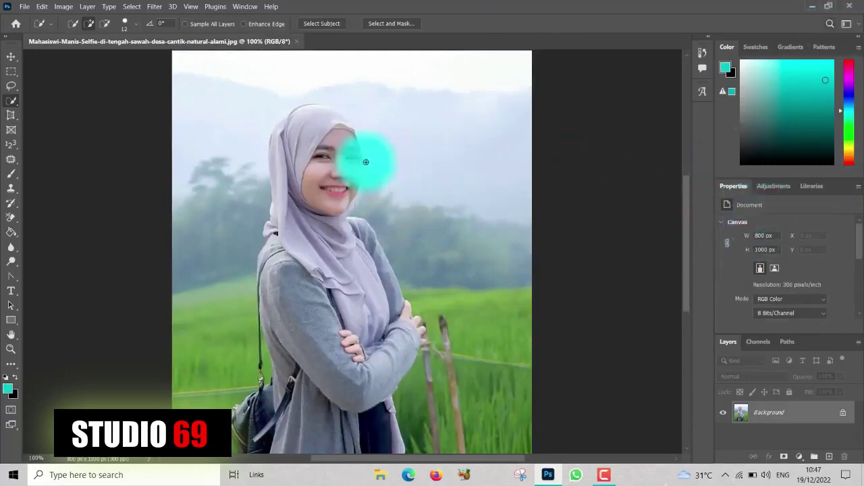
{"action": "scroll", "coordinate": [409, 246], "scroll_direction": "down", "scroll_amount": 2}
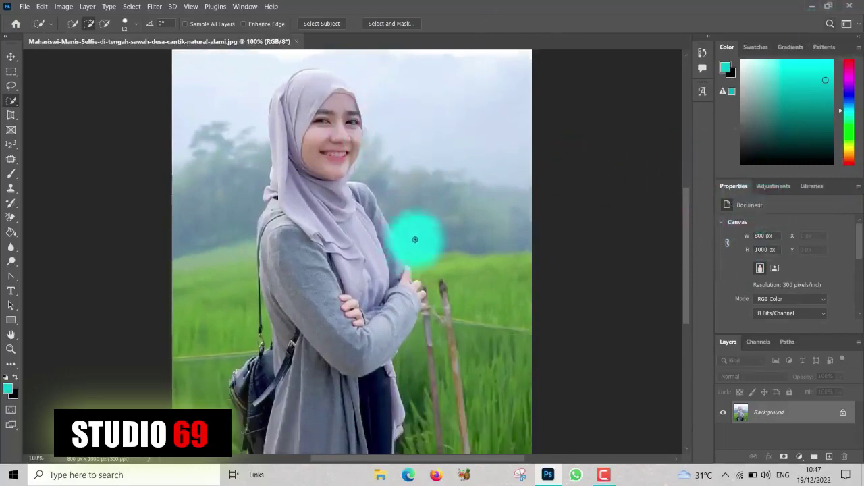
{"action": "scroll", "coordinate": [419, 241], "scroll_direction": "down", "scroll_amount": 1}
{"action": "scroll", "coordinate": [419, 240], "scroll_direction": "up", "scroll_amount": 2}
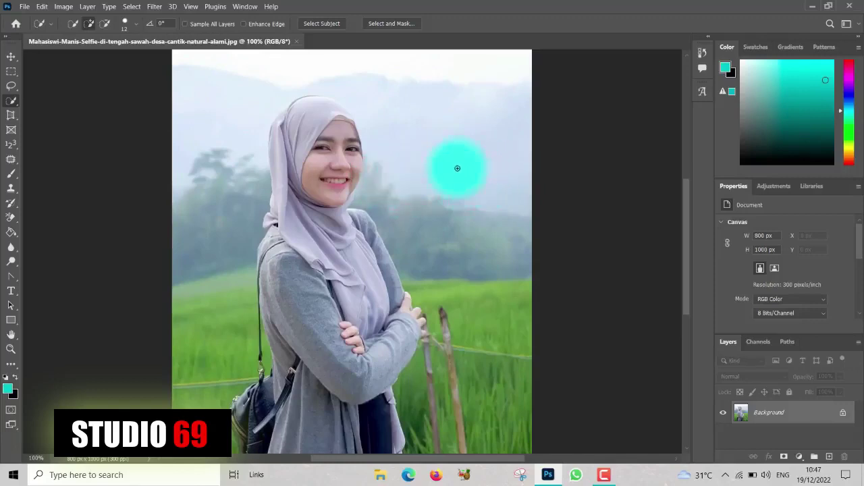
{"action": "left_click", "coordinate": [797, 416]}
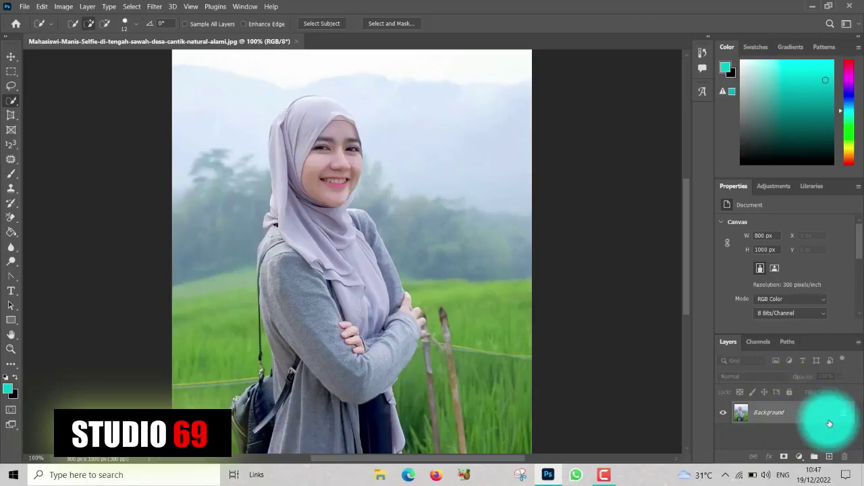
Step: Duplicate the Background onto Layer 1, hide the Background, and keep Layer 1 active
{"action": "key", "text": "ctrl+j"}
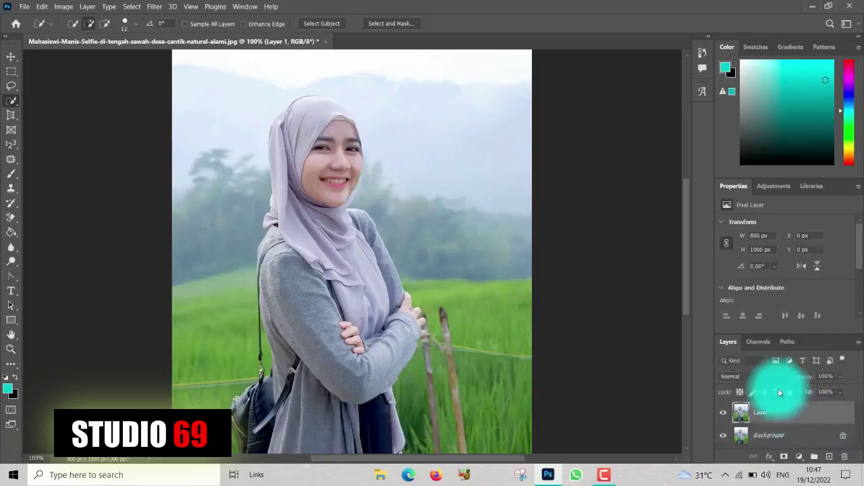
{"action": "left_click", "coordinate": [794, 437]}
{"action": "left_click", "coordinate": [721, 436]}
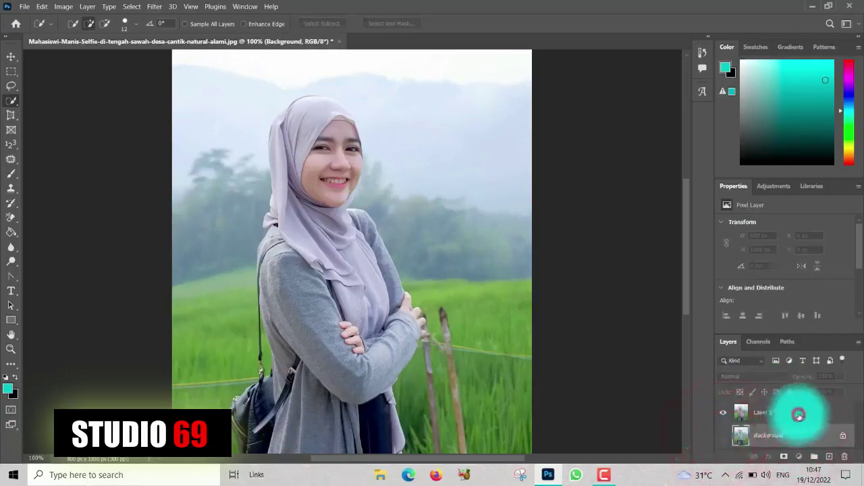
{"action": "left_click", "coordinate": [797, 412]}
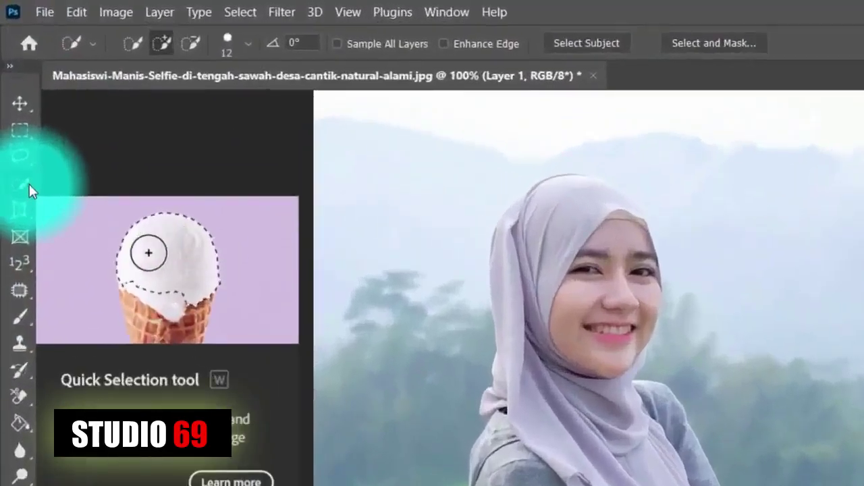
Step: Quick-select the woman's hijab, face, arm and folded hands, trimming the edge near her bag
{"action": "left_click", "coordinate": [29, 184]}
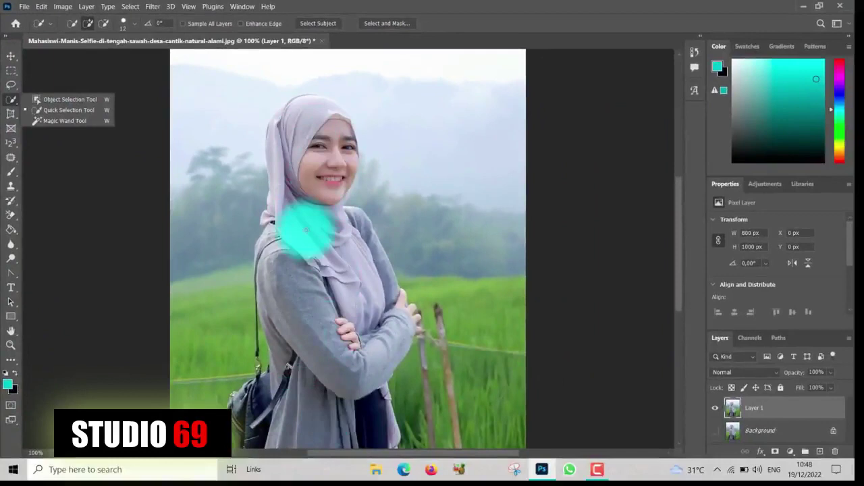
{"action": "mouse_move", "coordinate": [306, 230]}
{"action": "left_mouse_down"}
{"action": "mouse_move", "coordinate": [294, 114]}
{"action": "mouse_move", "coordinate": [362, 119]}
{"action": "mouse_move", "coordinate": [344, 132]}
{"action": "mouse_move", "coordinate": [332, 343]}
{"action": "mouse_move", "coordinate": [373, 322]}
{"action": "mouse_move", "coordinate": [380, 236]}
{"action": "mouse_move", "coordinate": [435, 280]}
{"action": "mouse_move", "coordinate": [423, 260]}
{"action": "mouse_move", "coordinate": [439, 270]}
{"action": "mouse_move", "coordinate": [478, 375]}
{"action": "mouse_move", "coordinate": [463, 473]}
{"action": "mouse_move", "coordinate": [421, 469]}
{"action": "left_mouse_up"}
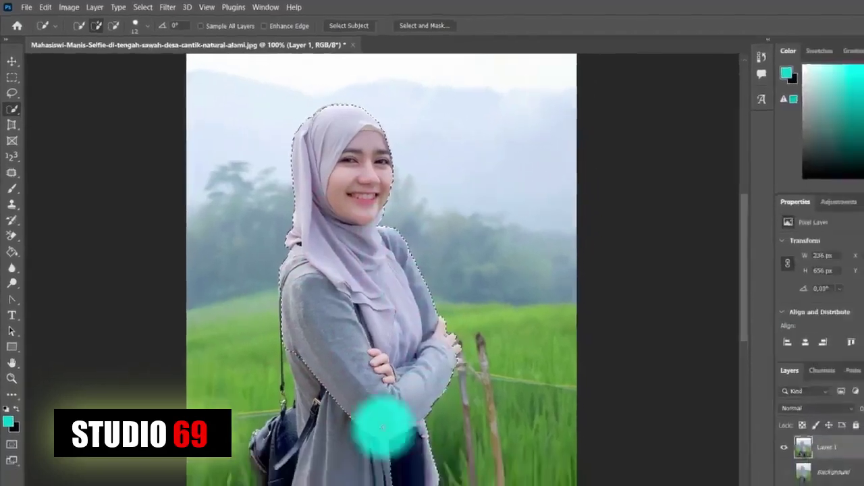
{"action": "mouse_move", "coordinate": [382, 427]}
{"action": "left_mouse_down"}
{"action": "mouse_move", "coordinate": [342, 411]}
{"action": "mouse_move", "coordinate": [331, 436]}
{"action": "mouse_move", "coordinate": [308, 409]}
{"action": "mouse_move", "coordinate": [288, 354]}
{"action": "mouse_move", "coordinate": [279, 396]}
{"action": "mouse_move", "coordinate": [241, 396]}
{"action": "mouse_move", "coordinate": [256, 439]}
{"action": "mouse_move", "coordinate": [270, 439]}
{"action": "mouse_move", "coordinate": [238, 429]}
{"action": "left_mouse_up"}
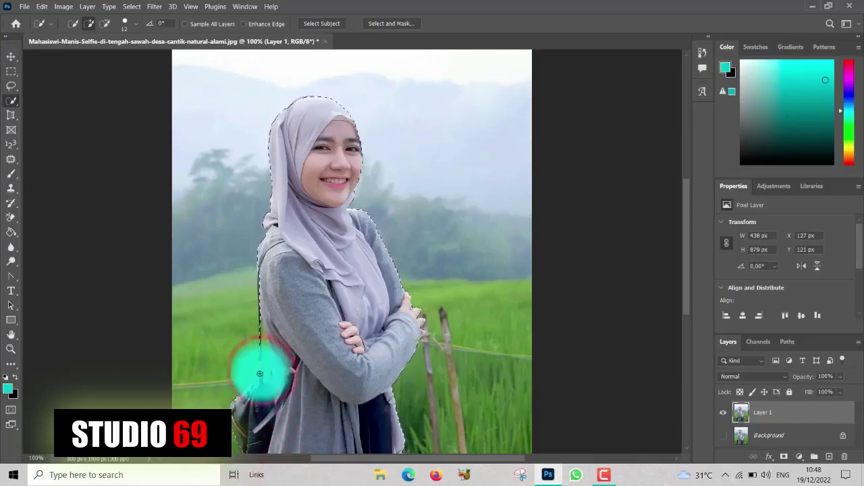
{"action": "left_click", "coordinate": [420, 335]}
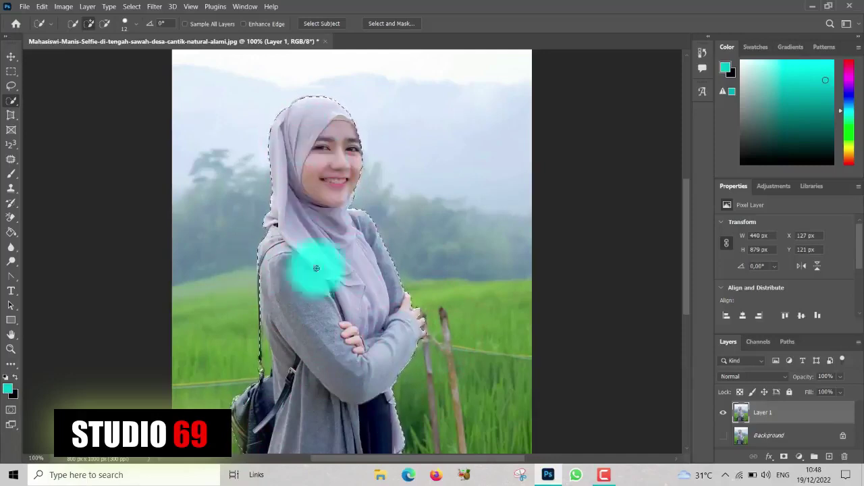
{"action": "left_click", "coordinate": [104, 25]}
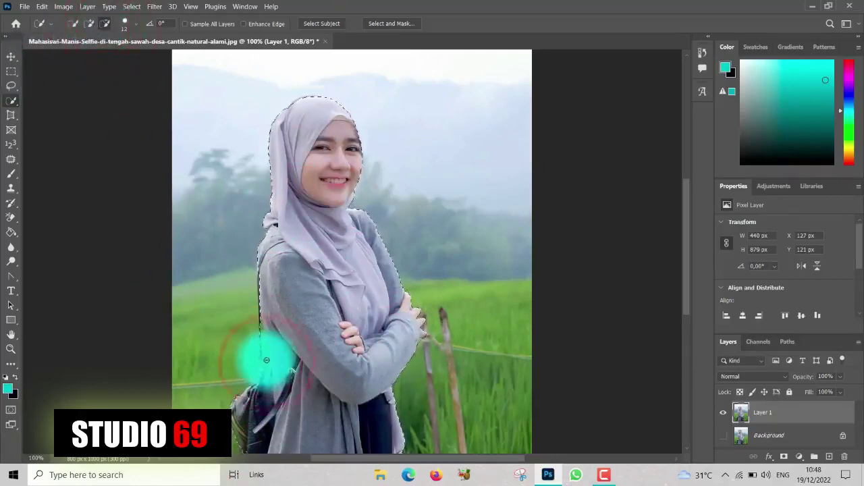
{"action": "mouse_move", "coordinate": [266, 356]}
{"action": "left_mouse_down"}
{"action": "mouse_move", "coordinate": [264, 343]}
{"action": "mouse_move", "coordinate": [264, 367]}
{"action": "left_mouse_up"}
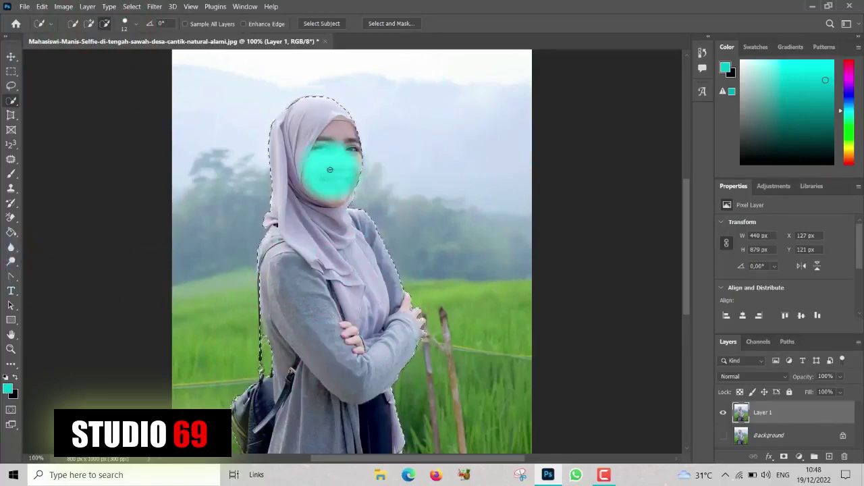
Step: Invert the selection with Select > Inverse so the rice-field background is selected
{"action": "left_click", "coordinate": [131, 8]}
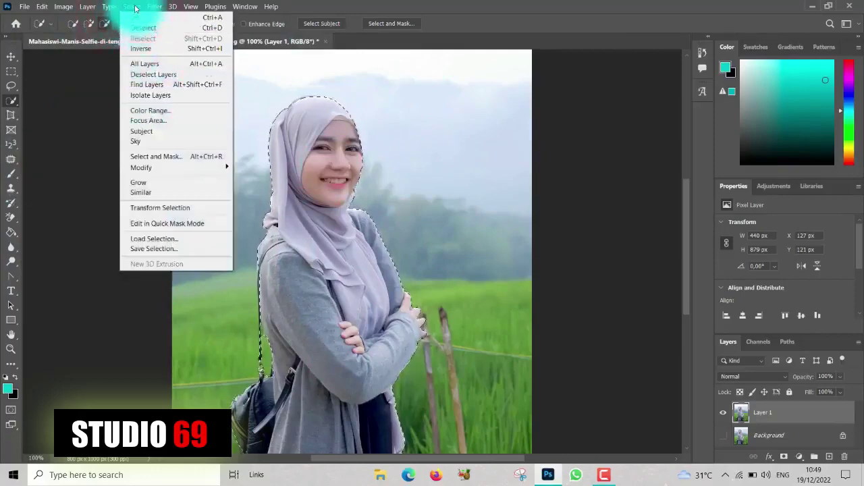
{"action": "left_click", "coordinate": [135, 8]}
{"action": "left_click", "coordinate": [135, 8]}
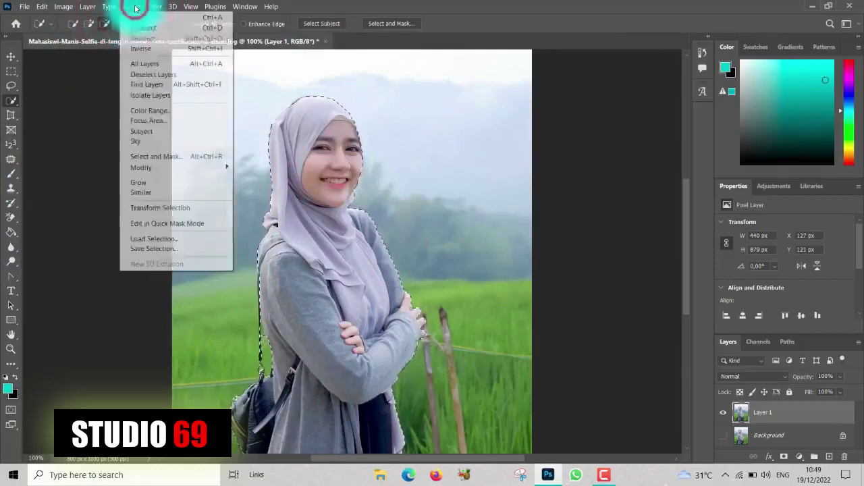
{"action": "left_click", "coordinate": [138, 50]}
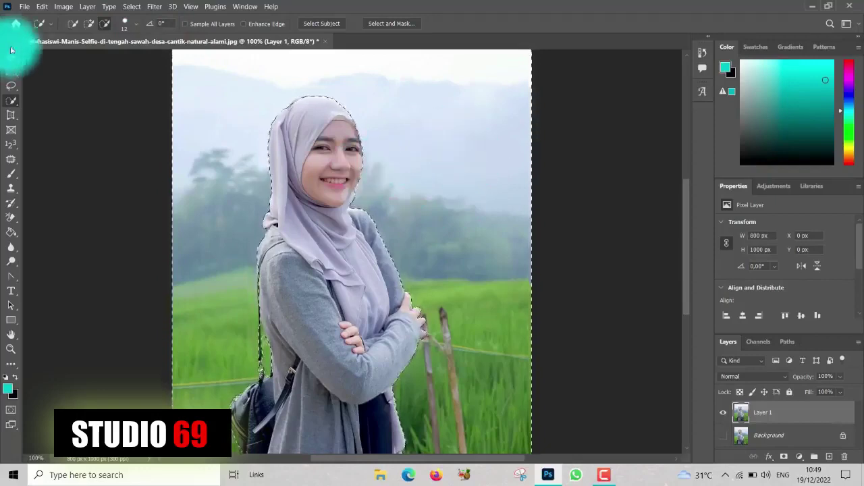
{"action": "left_click", "coordinate": [154, 7]}
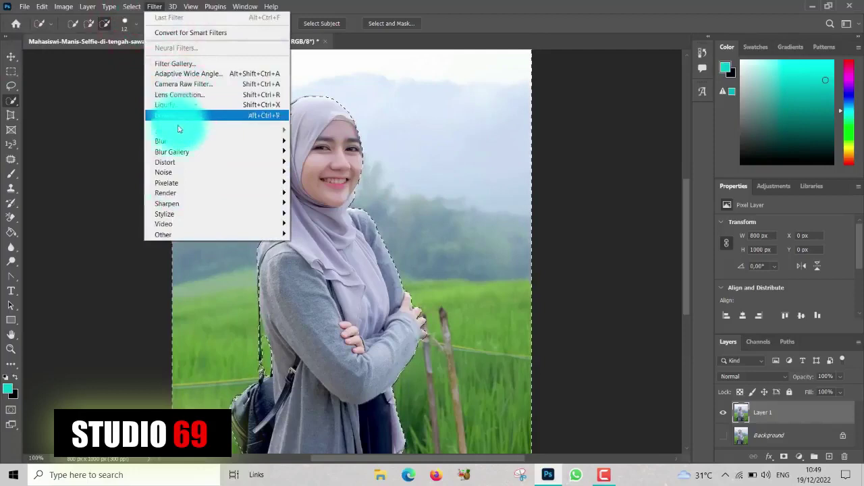
{"action": "mouse_move", "coordinate": [236, 209]}
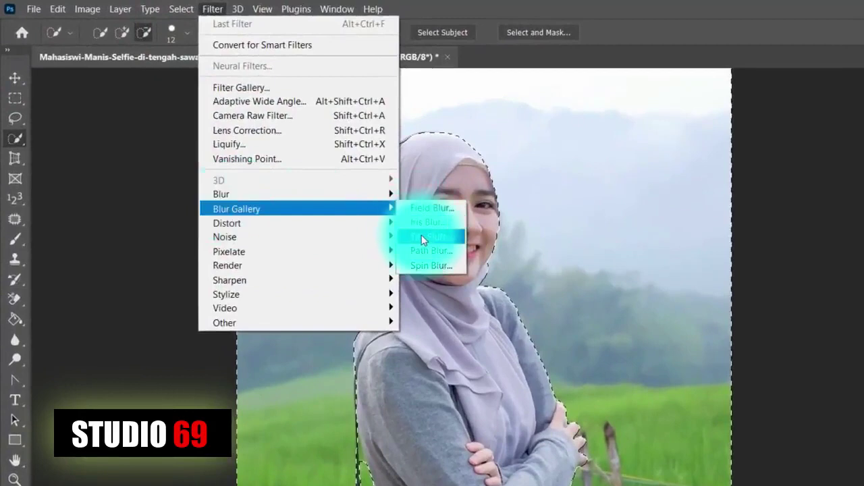
Step: Start a 15 px Tilt-Shift blur and lower its sharp focus band over the woman
{"action": "left_click", "coordinate": [422, 238]}
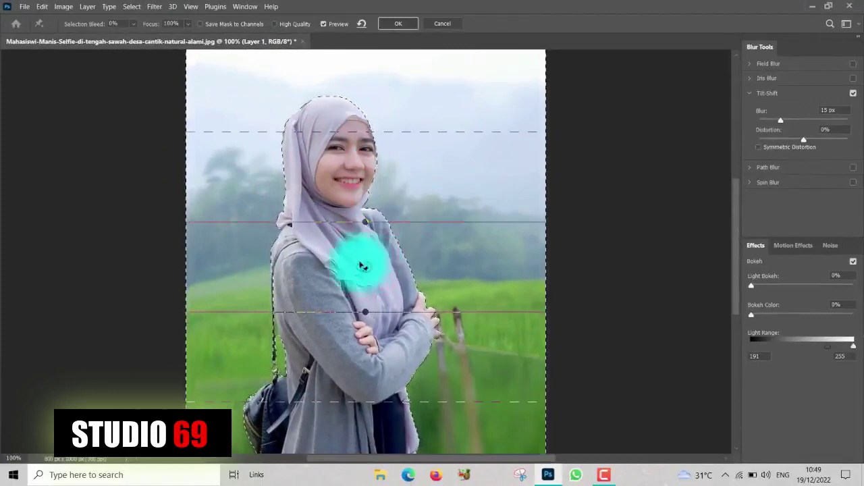
{"action": "left_click_drag", "start_coordinate": [365, 268], "coordinate": [360, 342]}
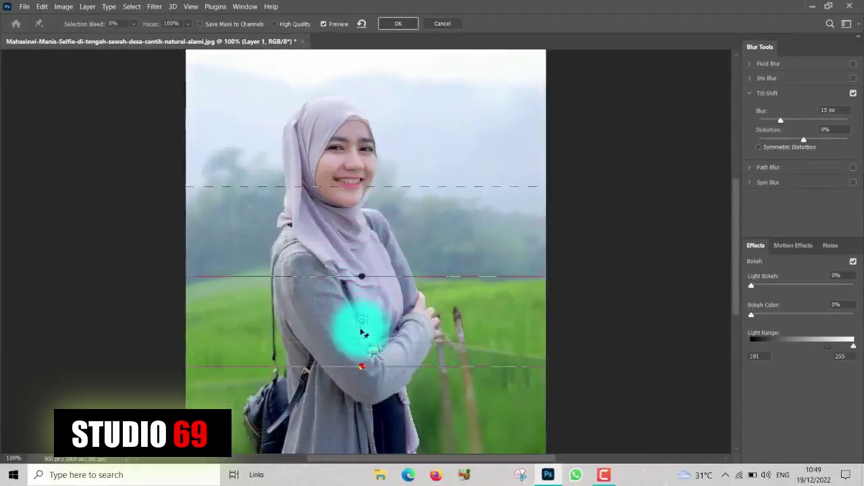
{"action": "left_click", "coordinate": [397, 21]}
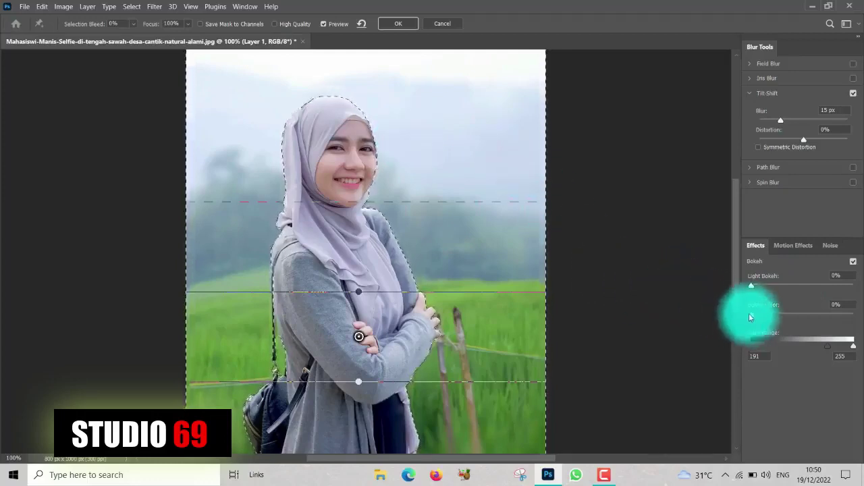
Step: Set Bokeh Color to 19% and Light Bokeh to 8%, then nudge the focus band lower
{"action": "left_click_drag", "start_coordinate": [751, 315], "coordinate": [764, 314]}
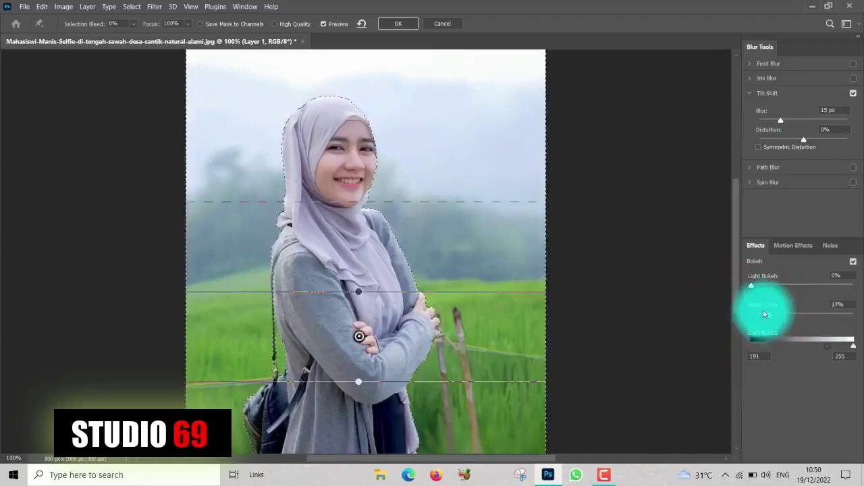
{"action": "left_click_drag", "start_coordinate": [770, 315], "coordinate": [771, 314]}
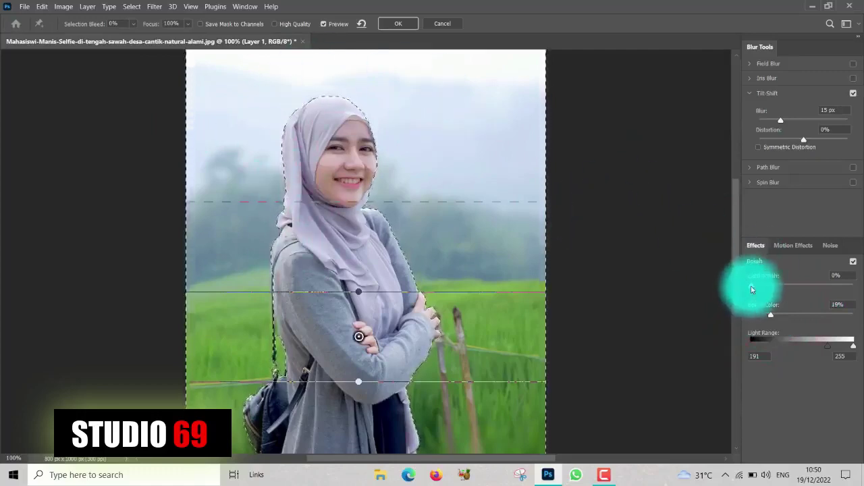
{"action": "left_click_drag", "start_coordinate": [751, 288], "coordinate": [760, 286]}
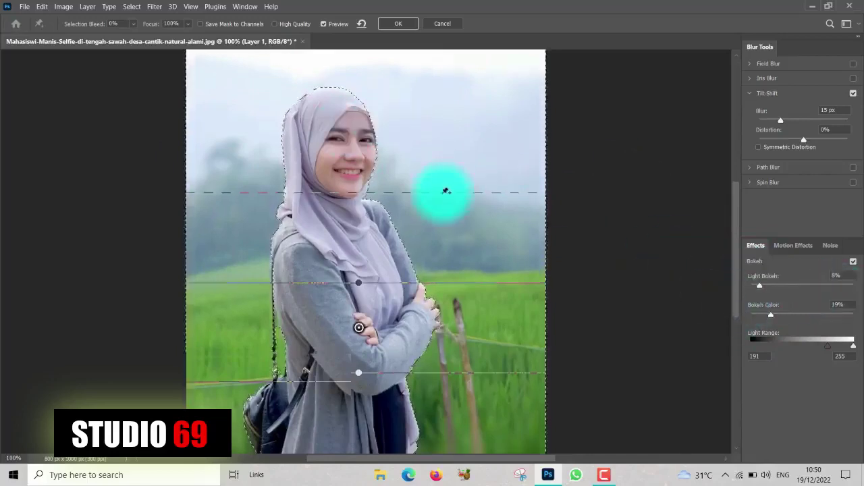
{"action": "scroll", "coordinate": [442, 192], "scroll_direction": "down", "scroll_amount": 2}
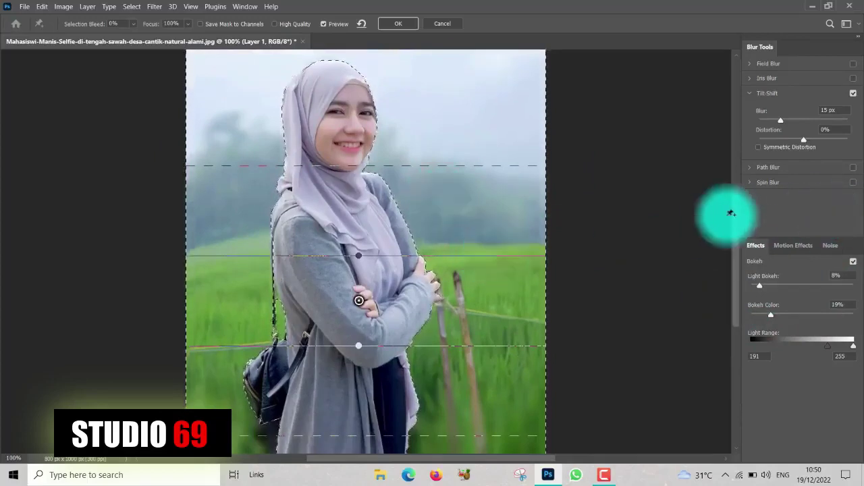
{"action": "scroll", "coordinate": [730, 212], "scroll_direction": "up", "scroll_amount": 1}
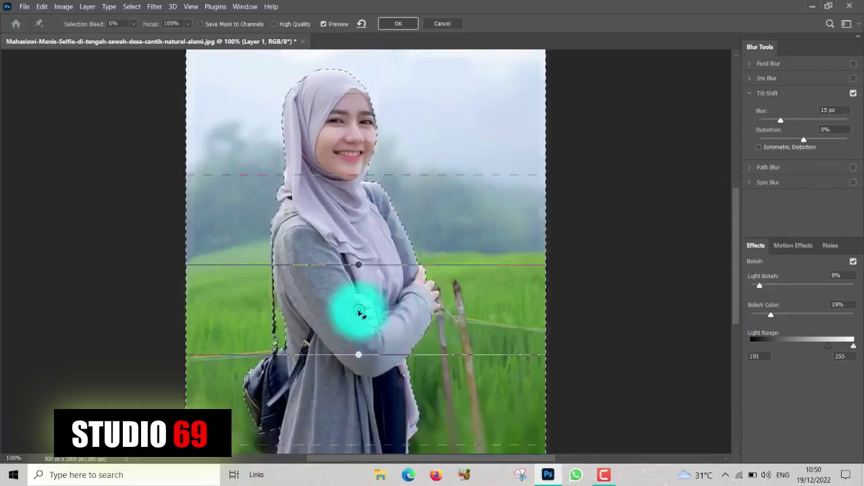
{"action": "left_click_drag", "start_coordinate": [359, 313], "coordinate": [361, 321]}
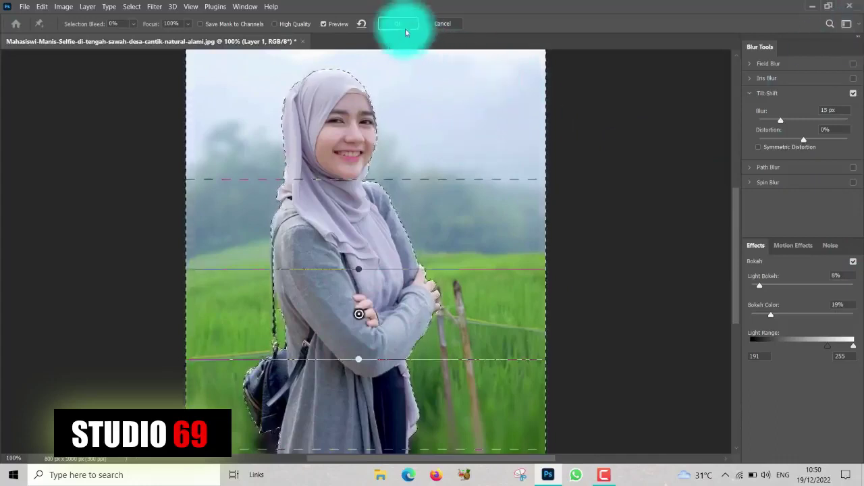
Step: Commit the tilt-shift blur and create a Color Balance 1 adjustment layer above Layer 1
{"action": "left_click", "coordinate": [400, 25]}
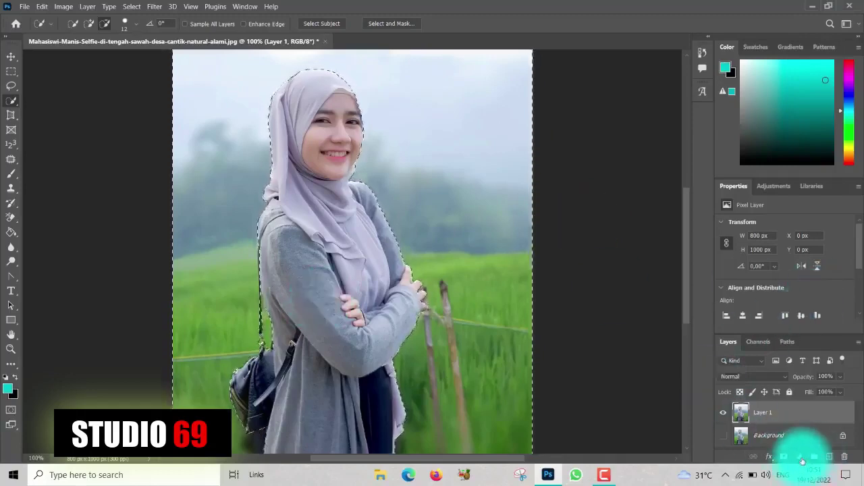
{"action": "left_click", "coordinate": [801, 457]}
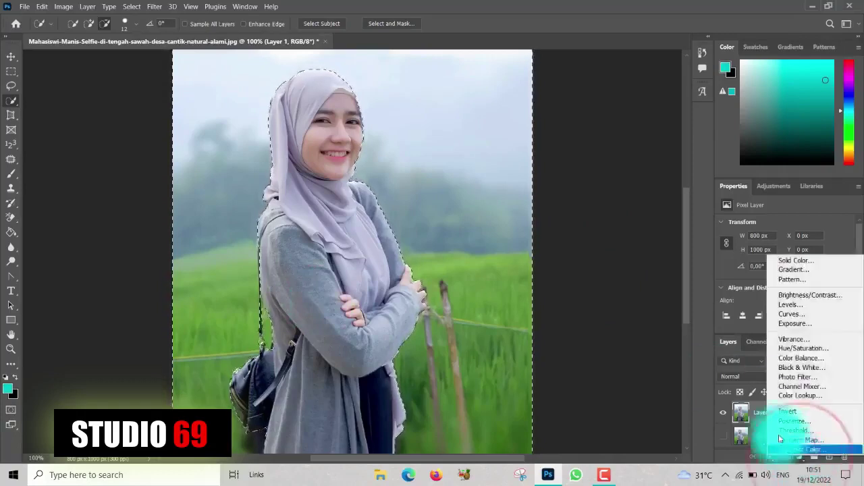
{"action": "left_click", "coordinate": [810, 358]}
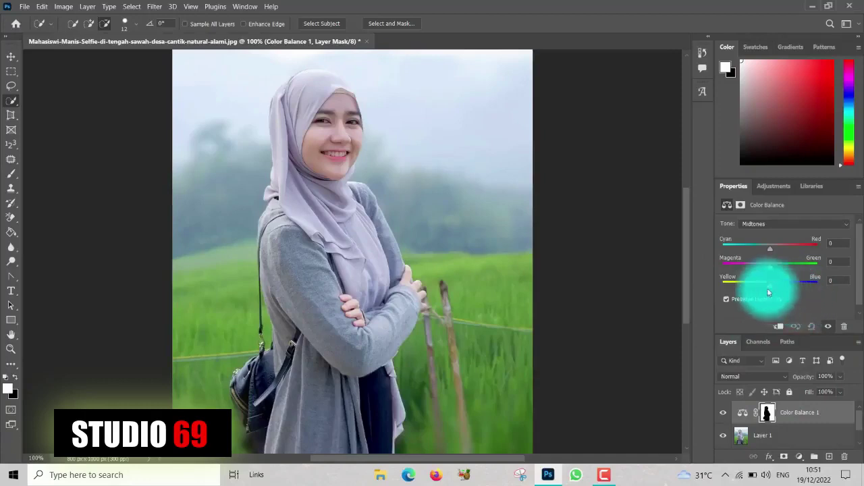
Step: Set Color Balance midtones to Cyan-Red −55, Magenta-Green +26 and Yellow-Blue −60
{"action": "left_click_drag", "start_coordinate": [768, 287], "coordinate": [740, 286]}
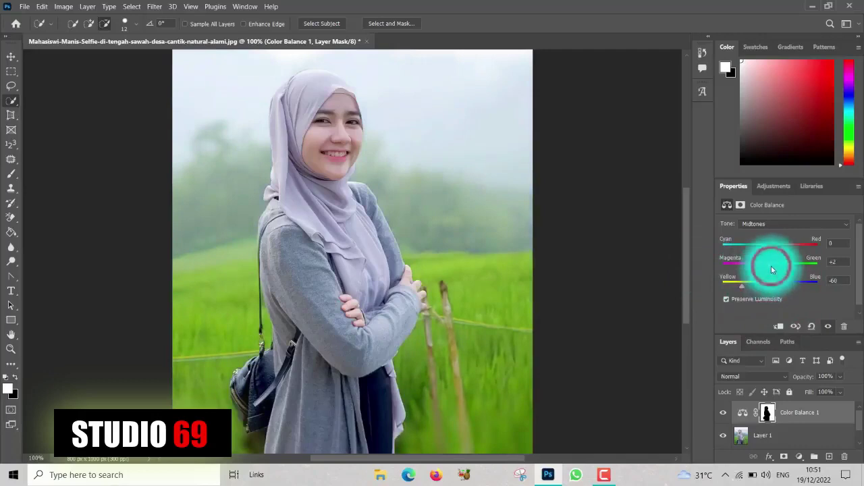
{"action": "left_click_drag", "start_coordinate": [771, 266], "coordinate": [789, 270]}
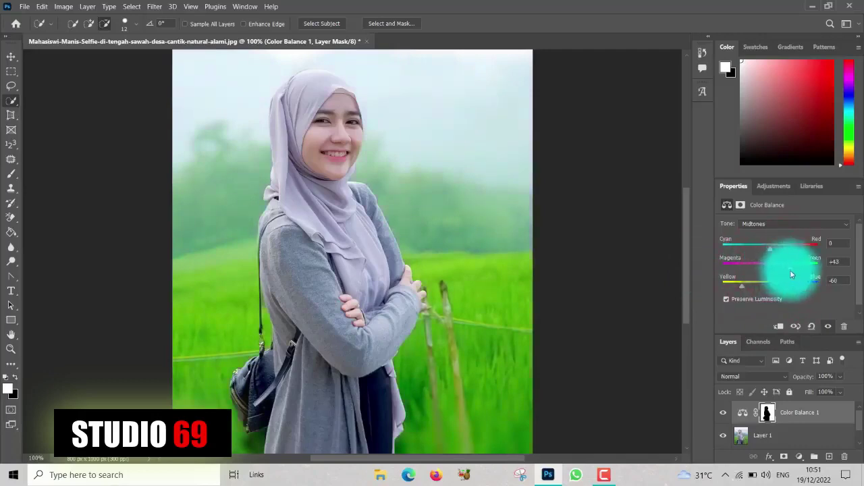
{"action": "mouse_move", "coordinate": [771, 247]}
{"action": "left_mouse_down"}
{"action": "mouse_move", "coordinate": [740, 252]}
{"action": "mouse_move", "coordinate": [747, 255]}
{"action": "left_mouse_up"}
{"action": "left_click", "coordinate": [789, 265]}
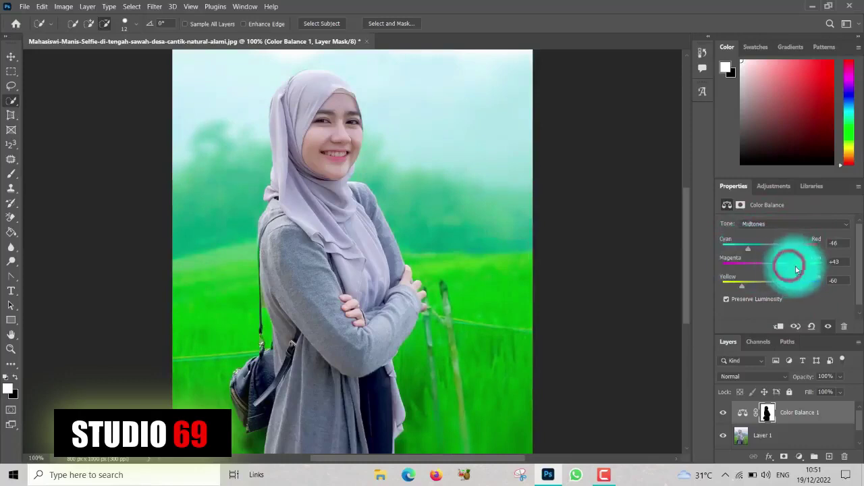
{"action": "left_click_drag", "start_coordinate": [797, 269], "coordinate": [785, 271]}
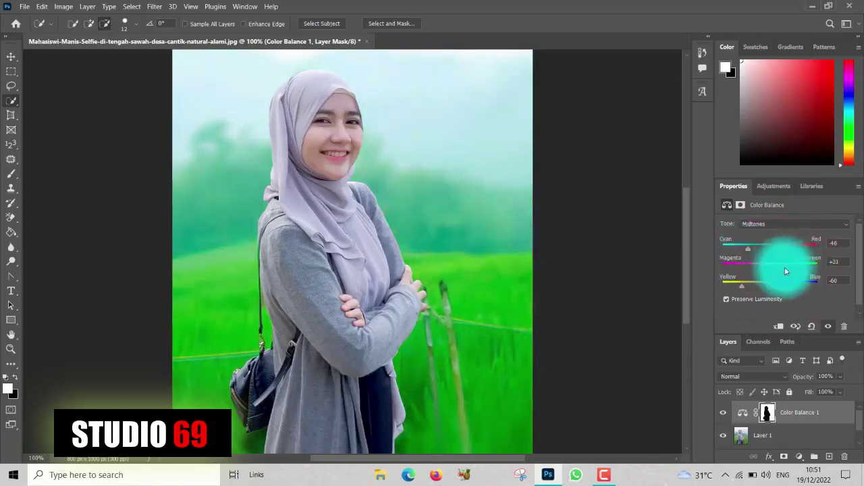
{"action": "mouse_move", "coordinate": [748, 249]}
{"action": "left_mouse_down"}
{"action": "mouse_move", "coordinate": [784, 250]}
{"action": "mouse_move", "coordinate": [744, 249]}
{"action": "left_mouse_up"}
{"action": "left_click_drag", "start_coordinate": [783, 270], "coordinate": [781, 268]}
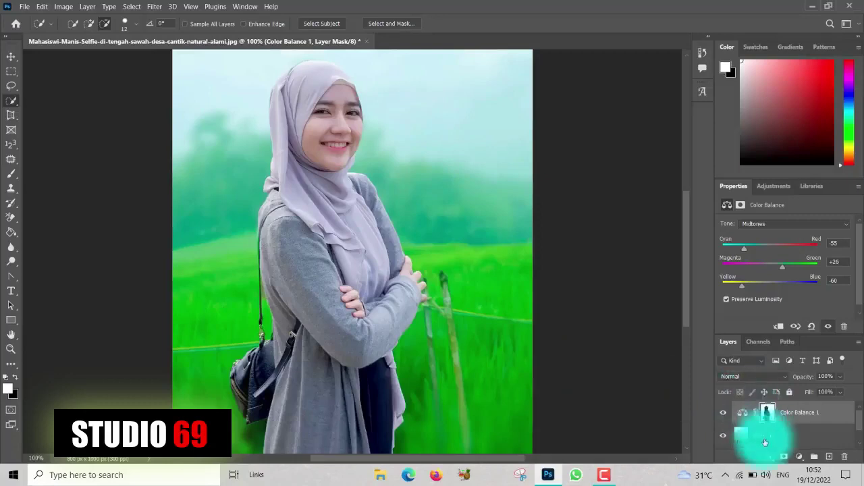
{"action": "left_click", "coordinate": [797, 438]}
{"action": "left_click", "coordinate": [794, 413]}
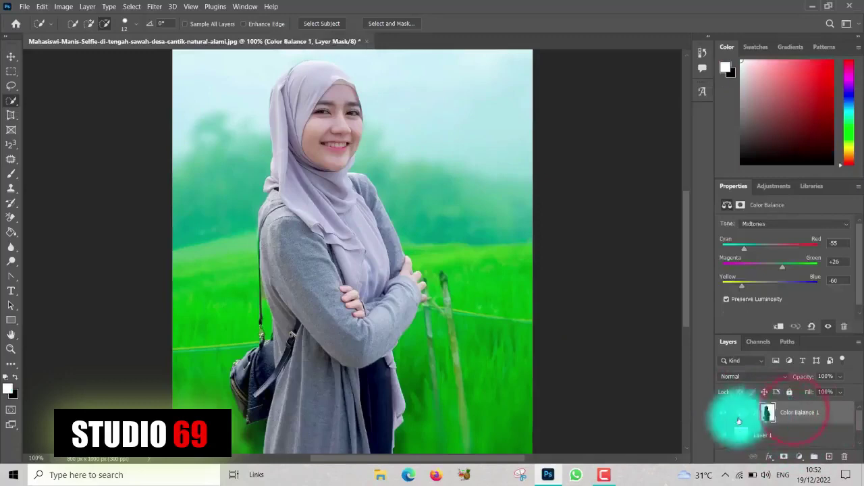
{"action": "left_click", "coordinate": [724, 412]}
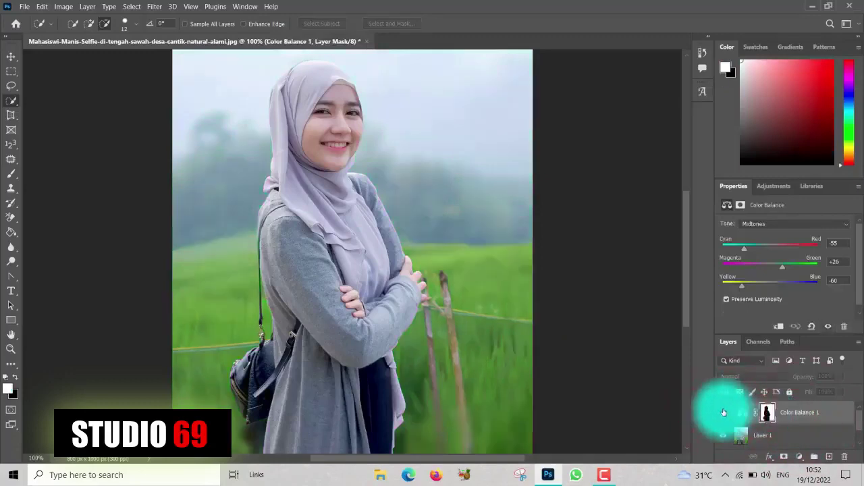
{"action": "left_click", "coordinate": [725, 412]}
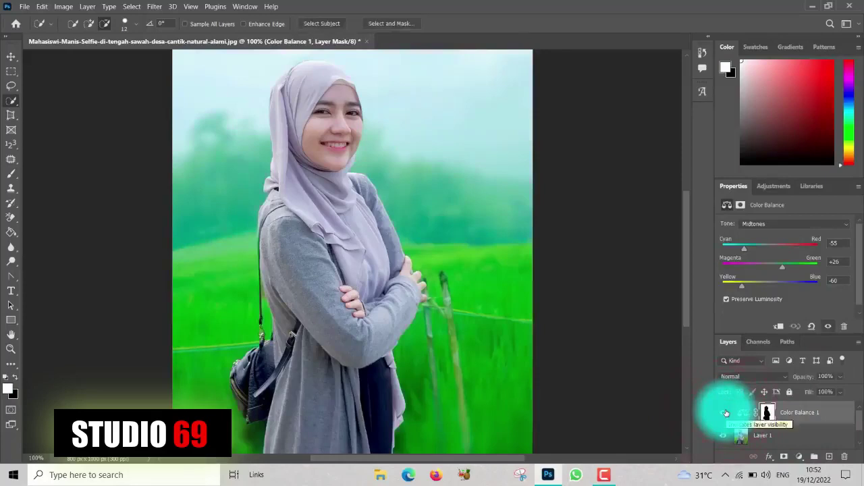
{"action": "left_click", "coordinate": [726, 413]}
{"action": "left_click", "coordinate": [726, 413]}
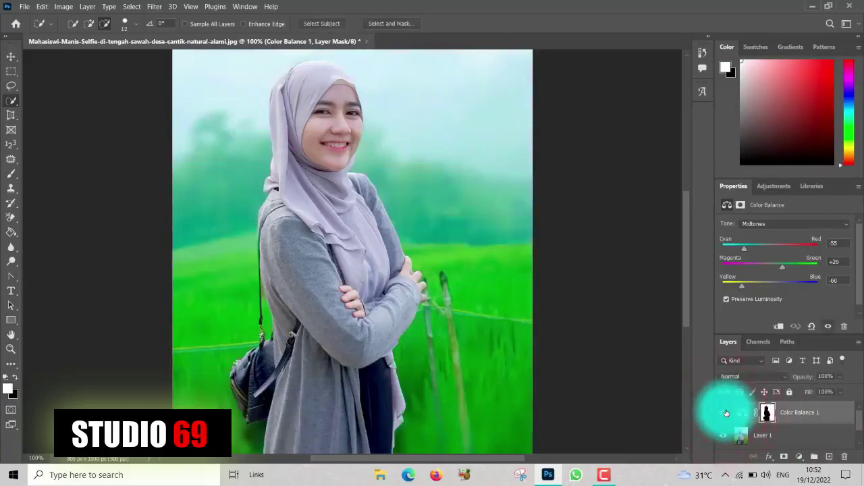